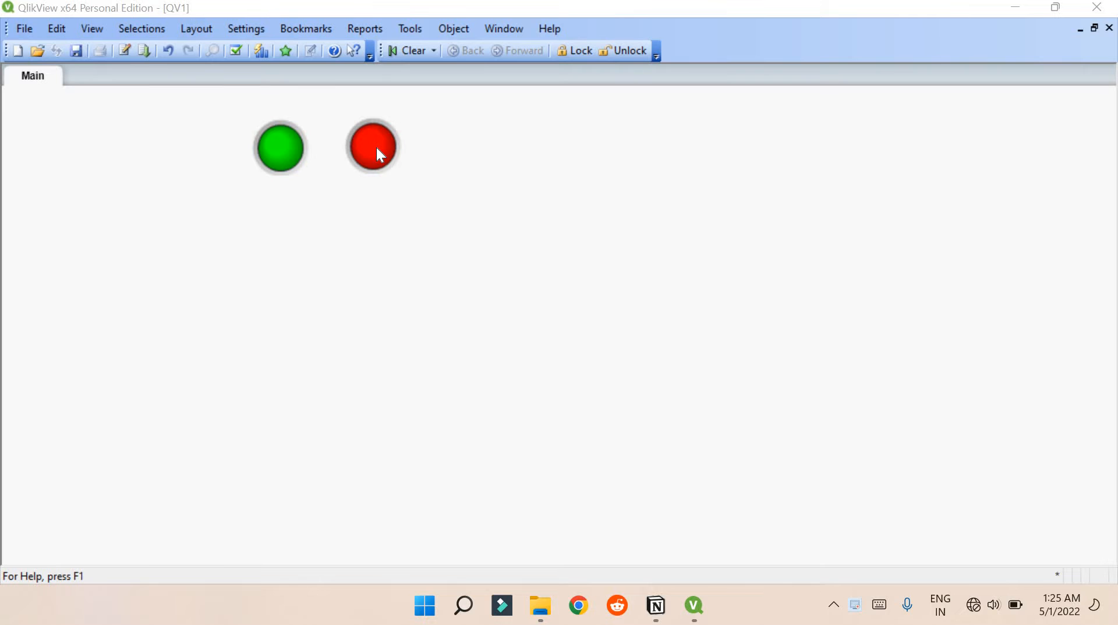
Create a new chart and insert the built-in led_g.png image path as its expression.
{"action": "right_click", "coordinate": [349, 231]}
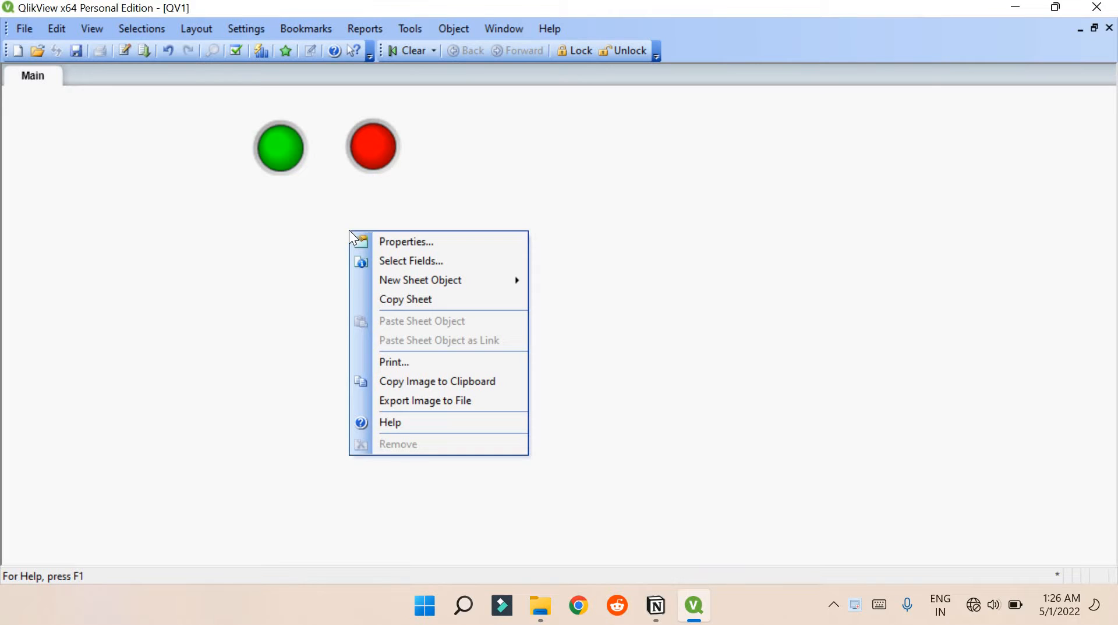
{"action": "mouse_move", "coordinate": [469, 280]}
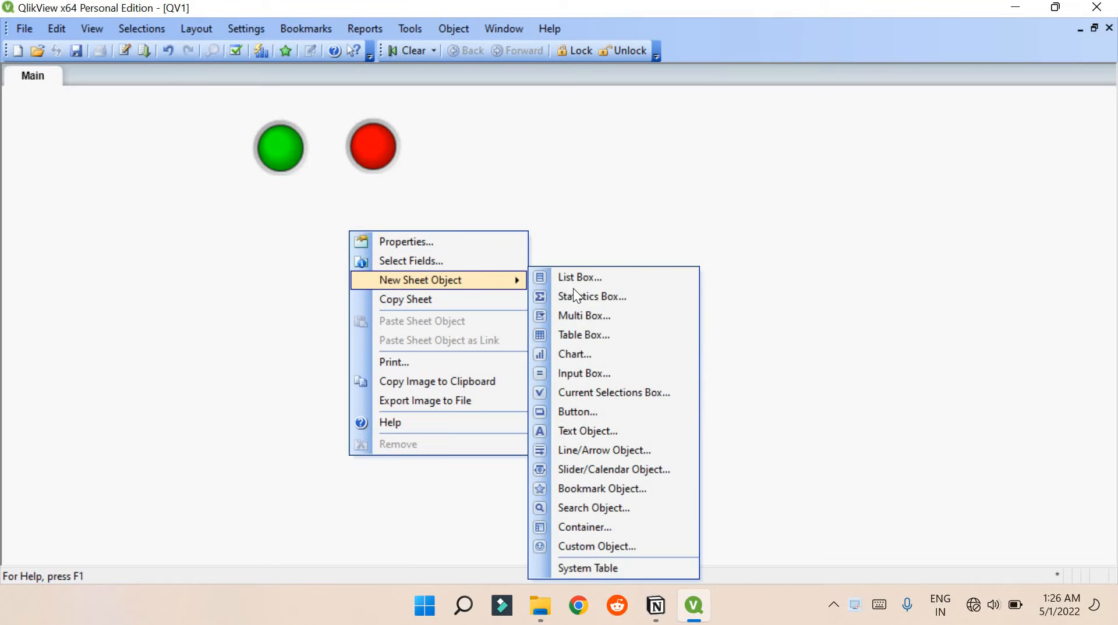
{"action": "left_click", "coordinate": [581, 355]}
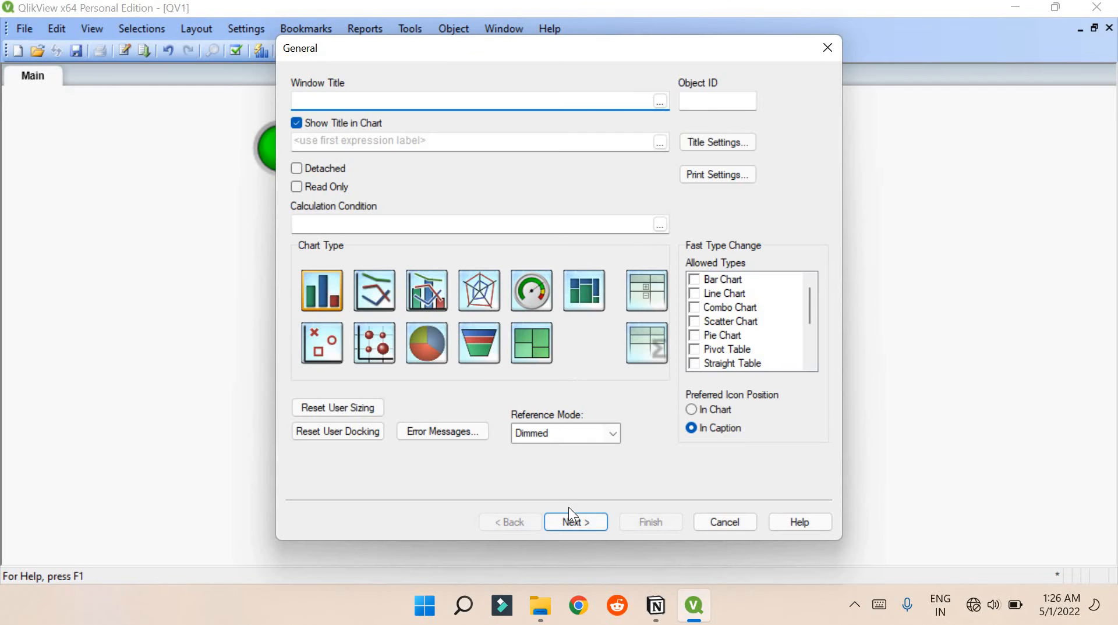
{"action": "left_click", "coordinate": [574, 521]}
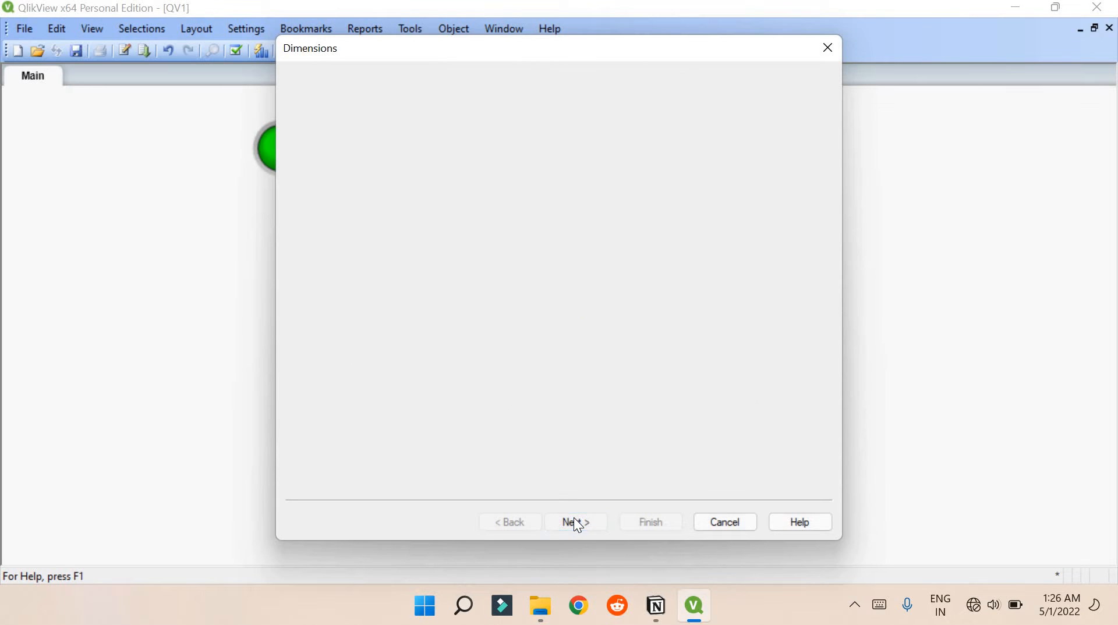
{"action": "left_click", "coordinate": [574, 521]}
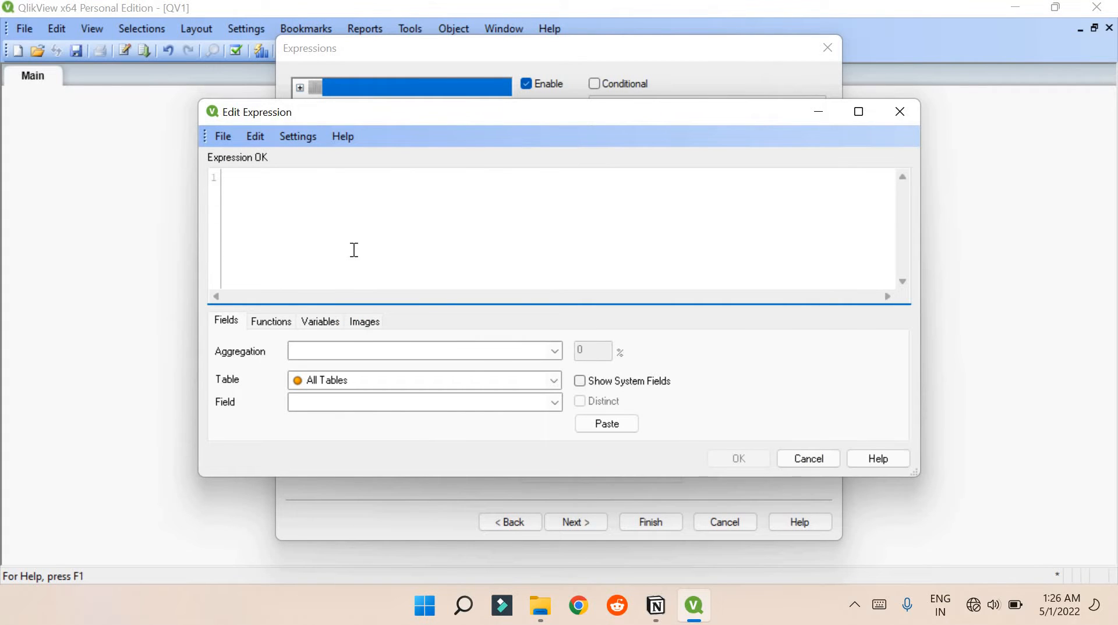
{"action": "left_click", "coordinate": [367, 323]}
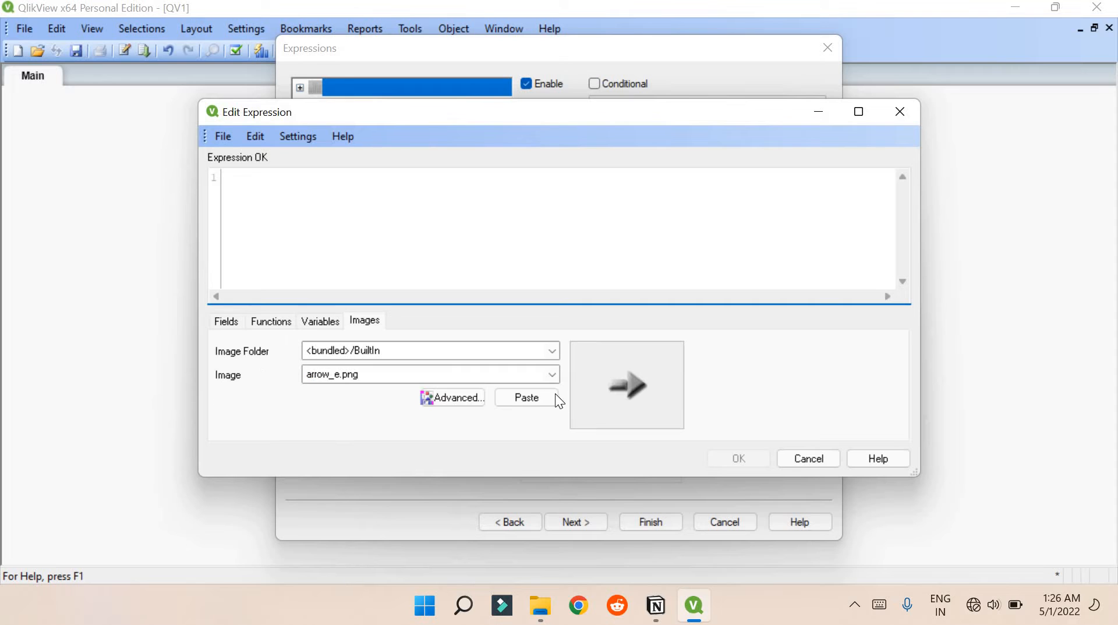
{"action": "left_click", "coordinate": [521, 375]}
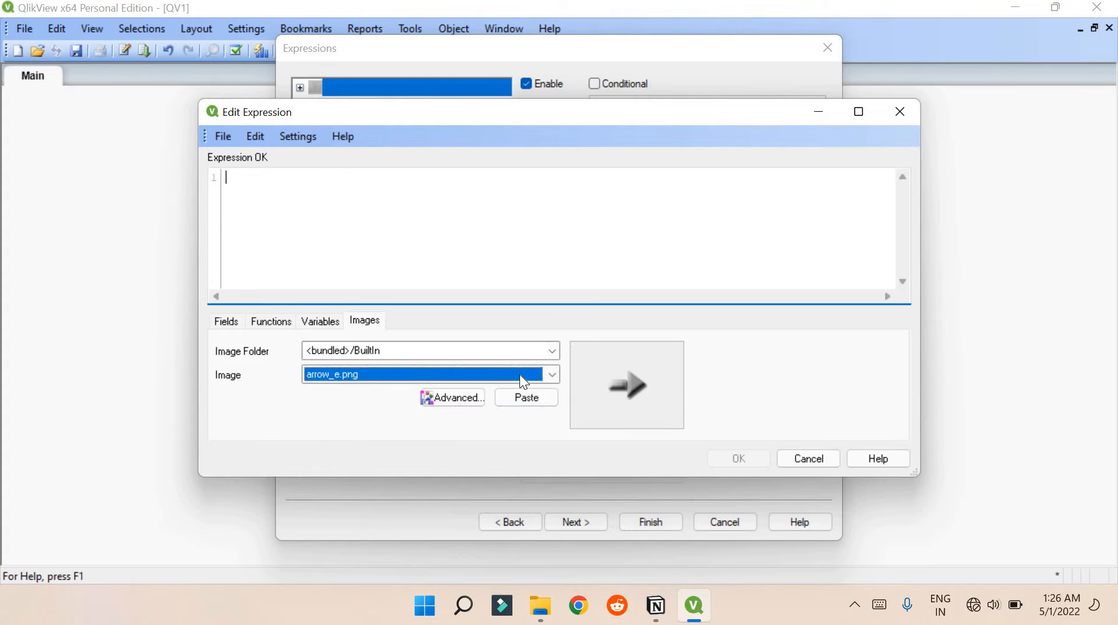
{"action": "scroll", "coordinate": [445, 324], "scroll_direction": "down", "scroll_amount": 6}
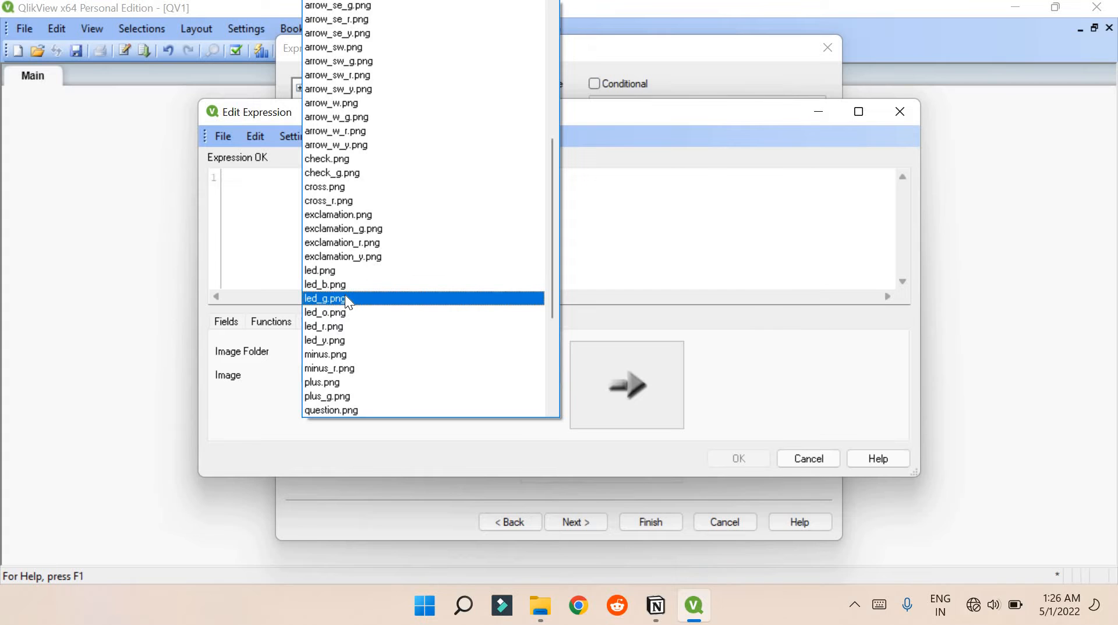
{"action": "left_click", "coordinate": [346, 298]}
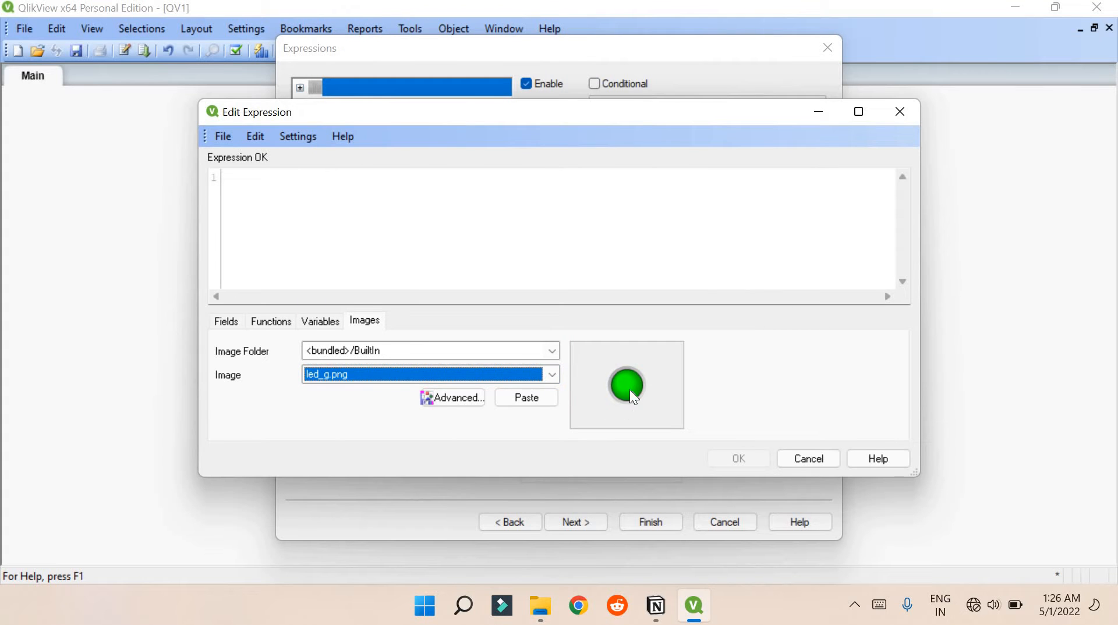
{"action": "left_click", "coordinate": [536, 400]}
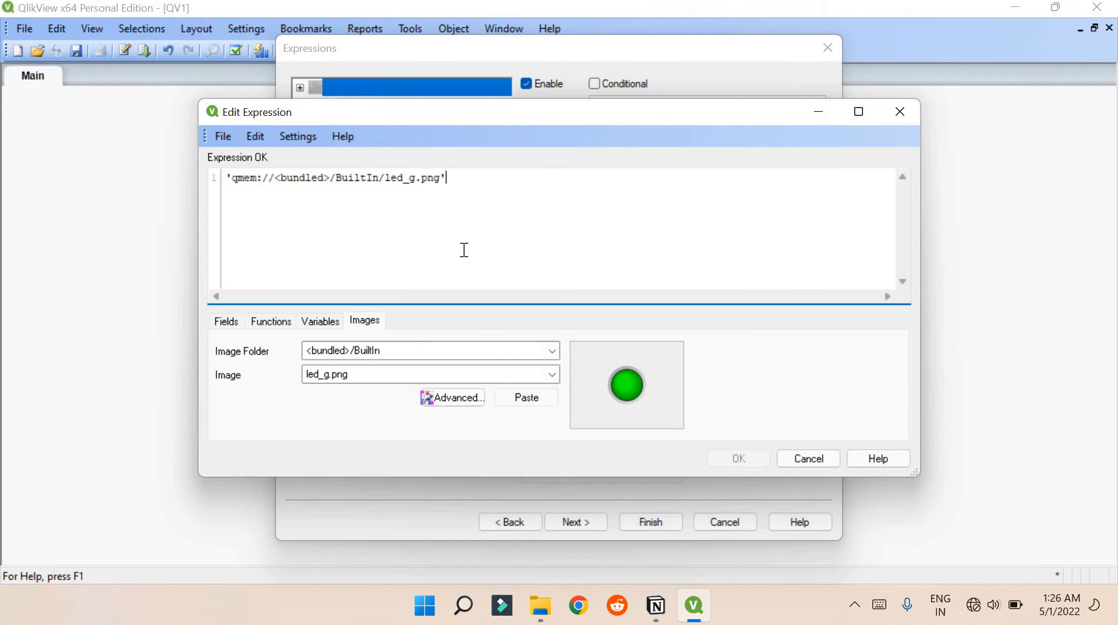
Copy the whole led_g.png path from the expression, then discard the new chart.
{"action": "left_click_drag", "start_coordinate": [449, 178], "coordinate": [216, 191]}
{"action": "key", "text": "ctrl+c"}
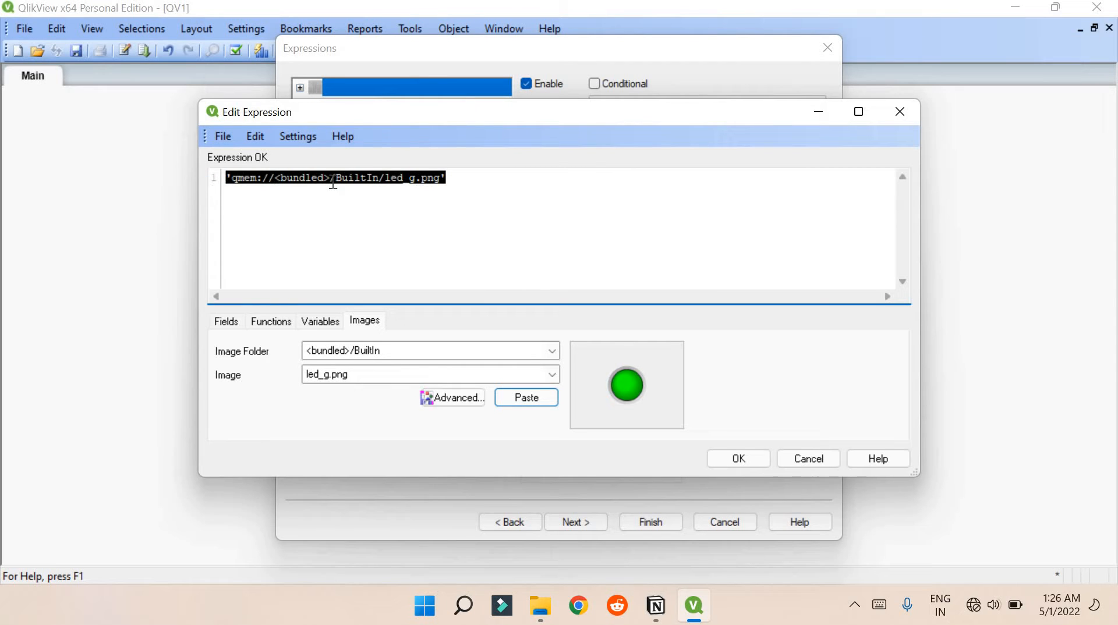
{"action": "left_click", "coordinate": [740, 452]}
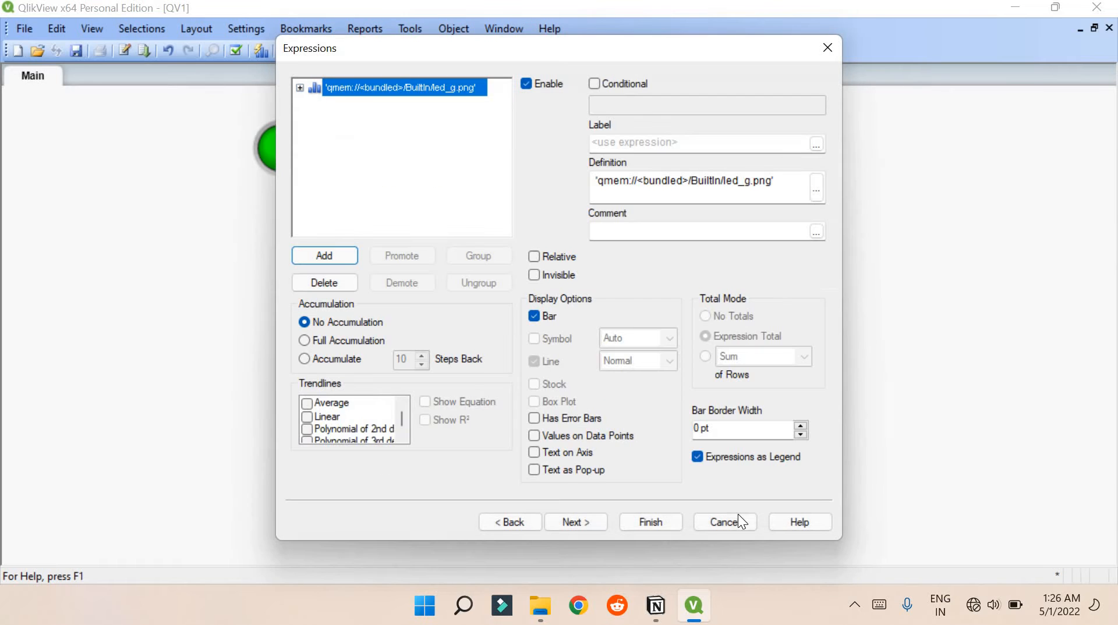
{"action": "left_click", "coordinate": [738, 515]}
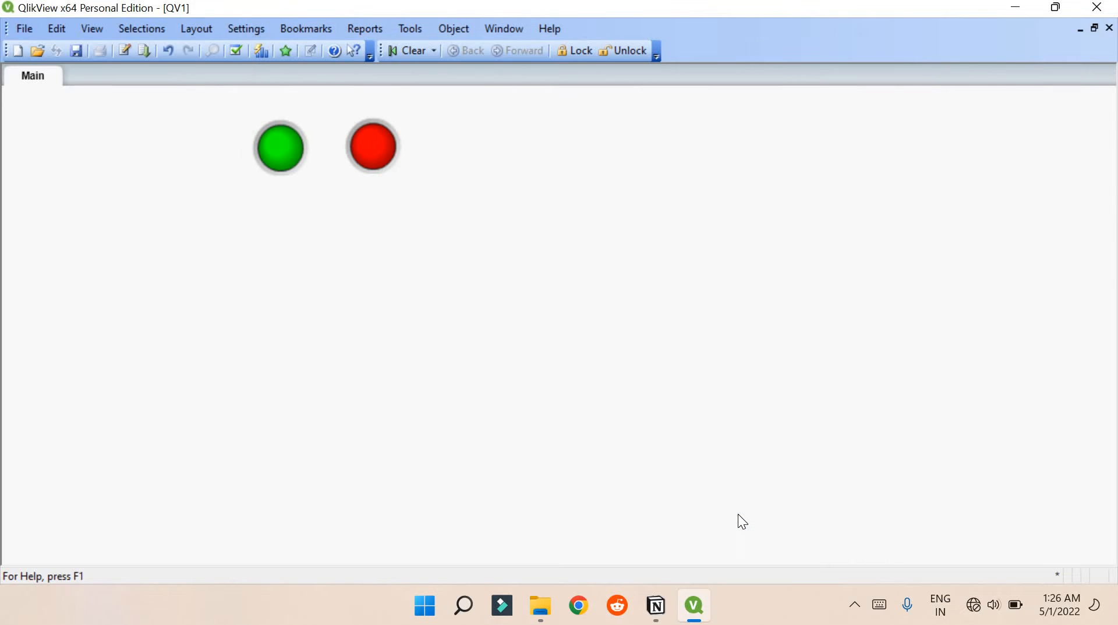
Create a new text object and paste the copied led_g.png path into its text expression.
{"action": "right_click", "coordinate": [511, 297]}
{"action": "mouse_move", "coordinate": [640, 345]}
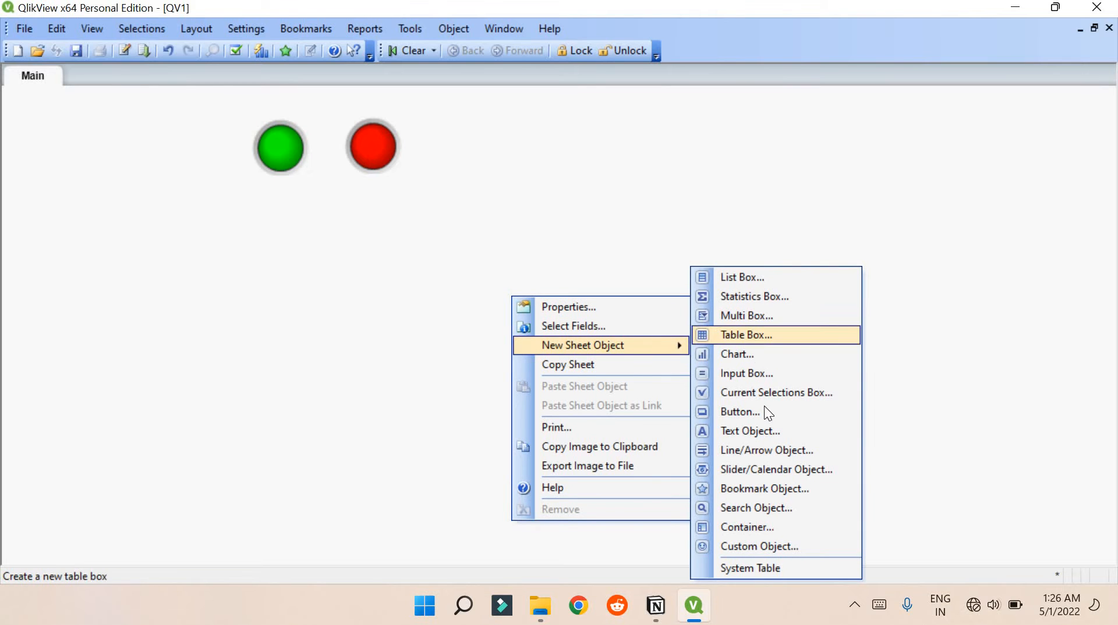
{"action": "left_click", "coordinate": [770, 431]}
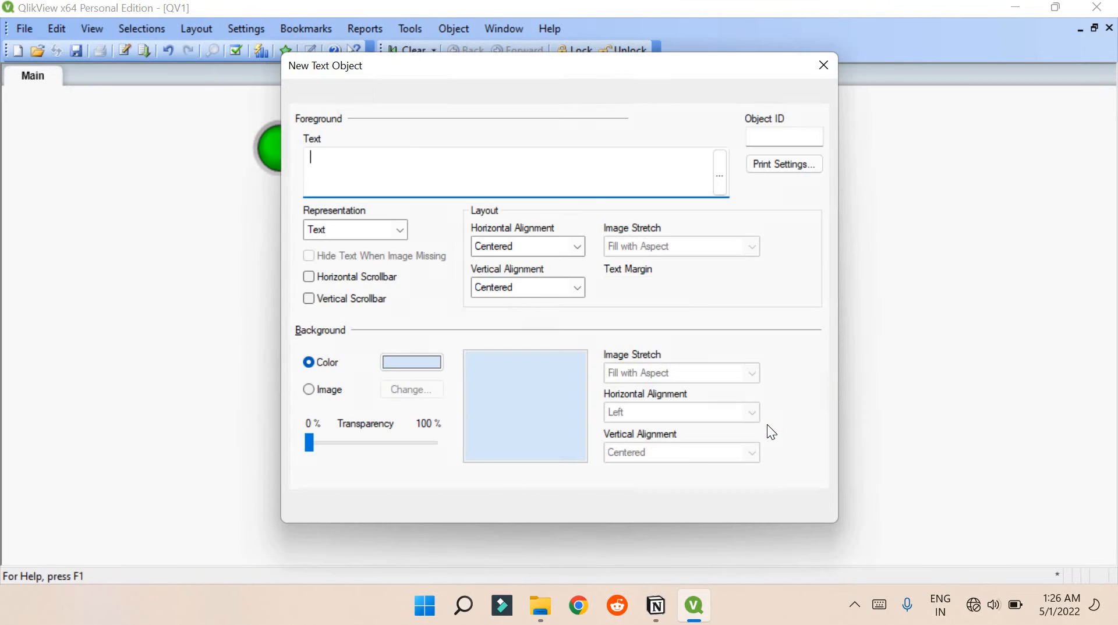
{"action": "left_click", "coordinate": [719, 170]}
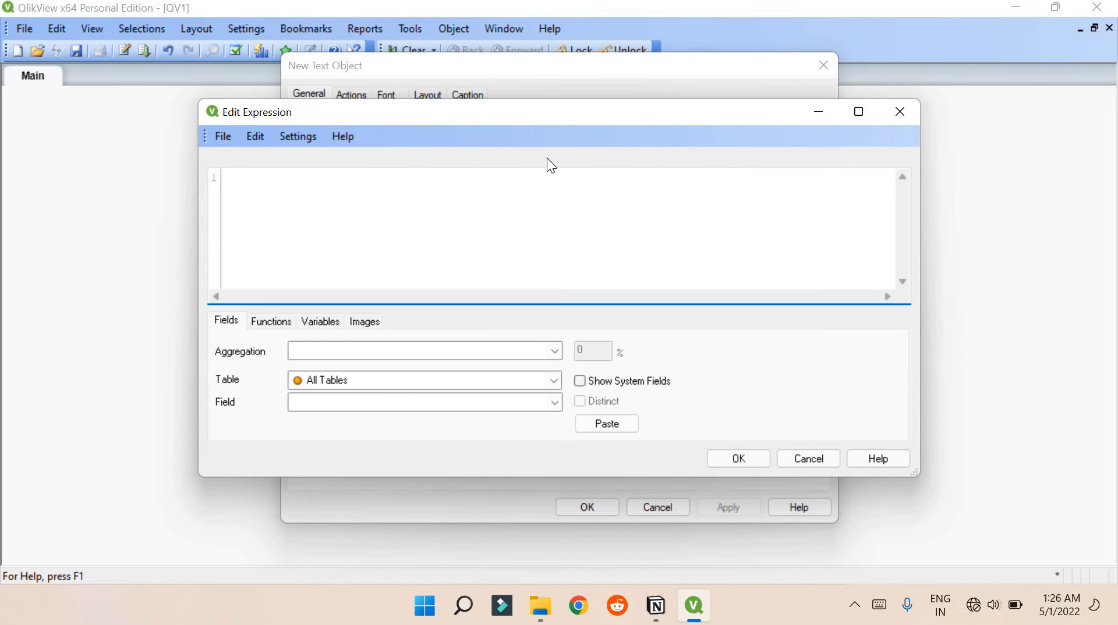
{"action": "key", "text": "ctrl+v"}
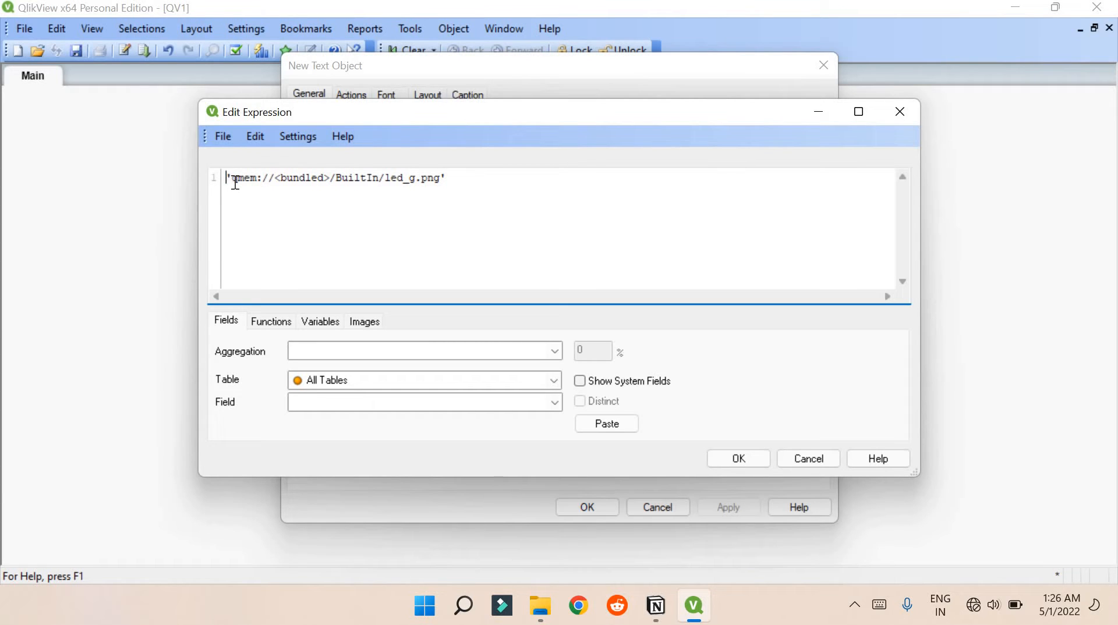
Put =if(2+3>3, in front of the image path so the green LED becomes the true result.
{"action": "type", "text": "=If"}
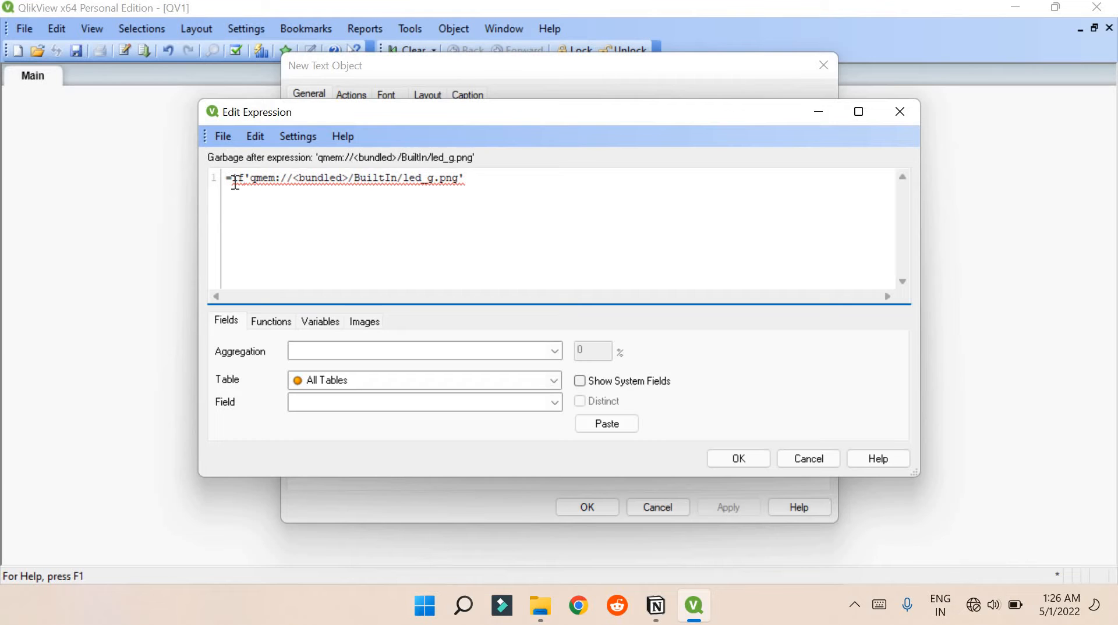
{"action": "type", "text": "("}
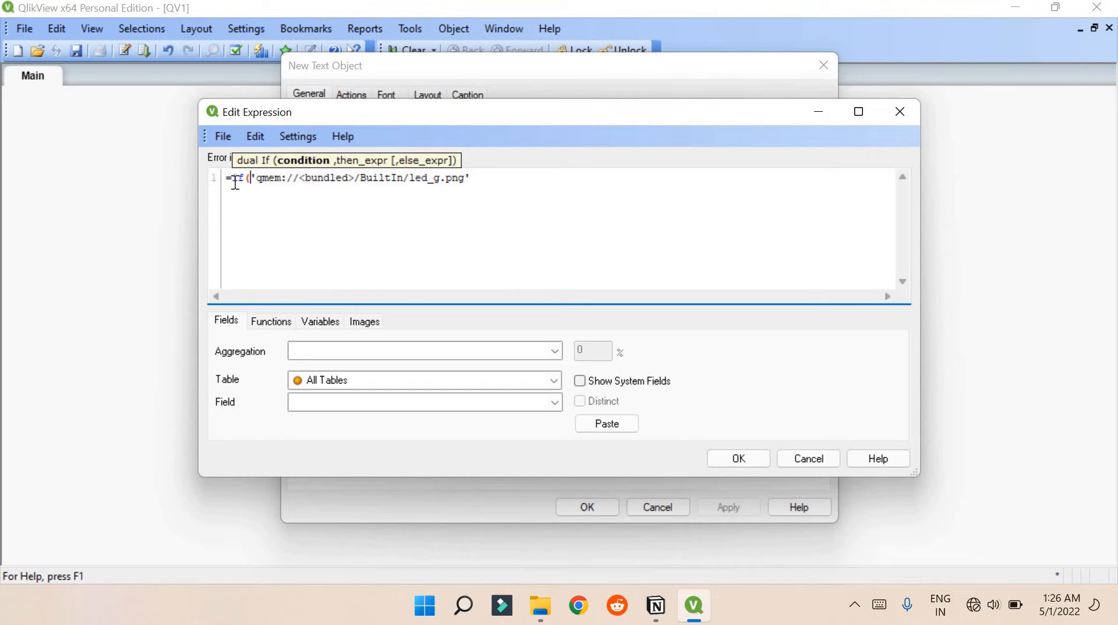
{"action": "type", "text": "2+3"}
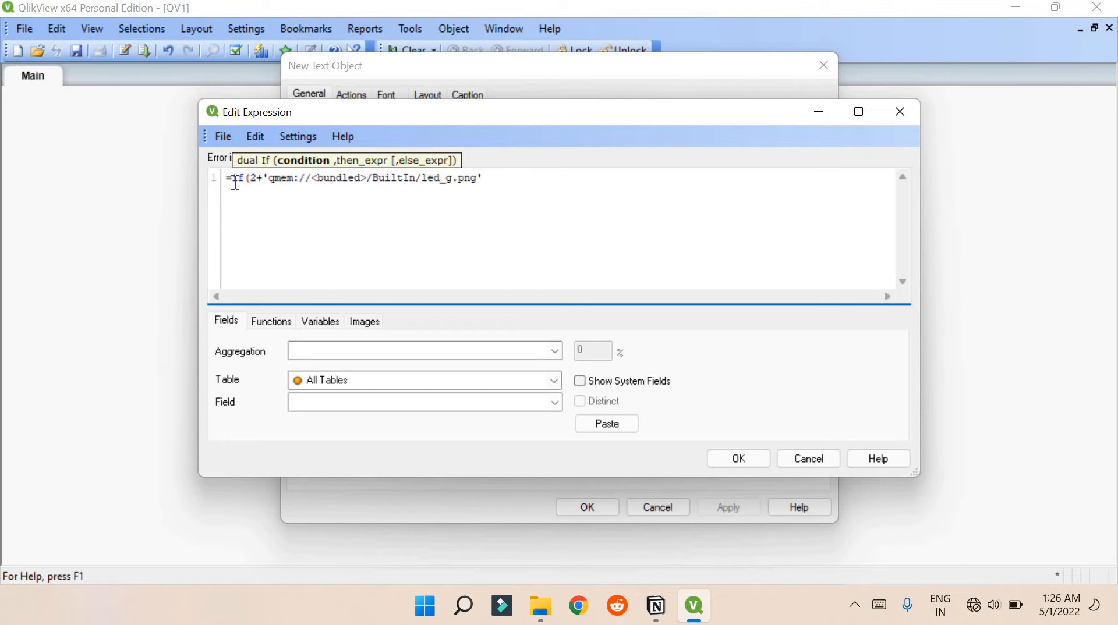
{"action": "type", "text": ">"}
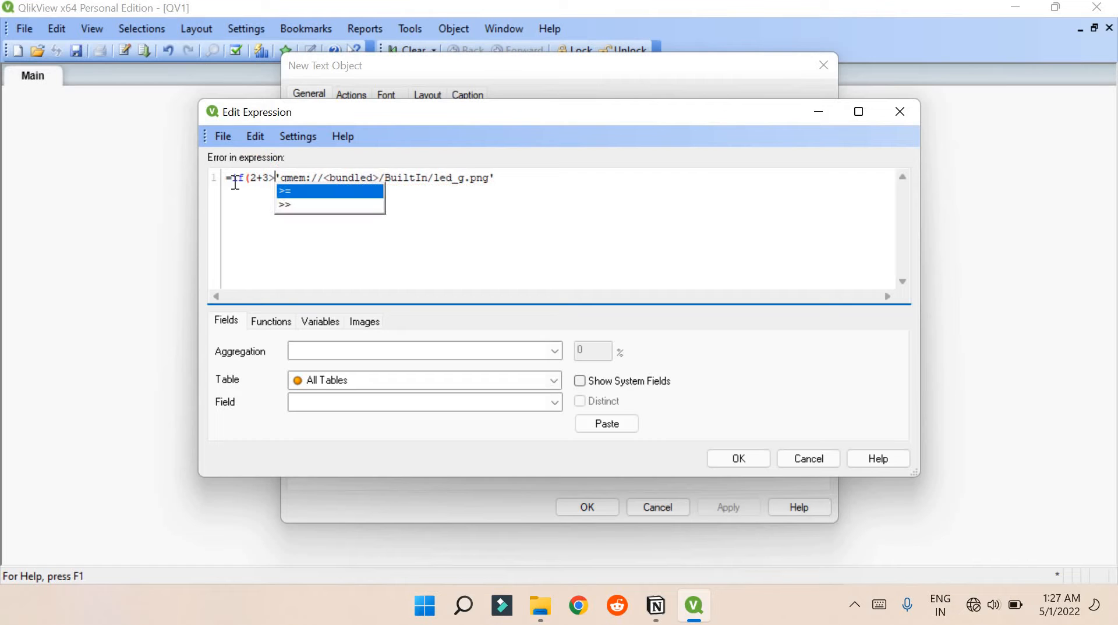
{"action": "type", "text": "3,"}
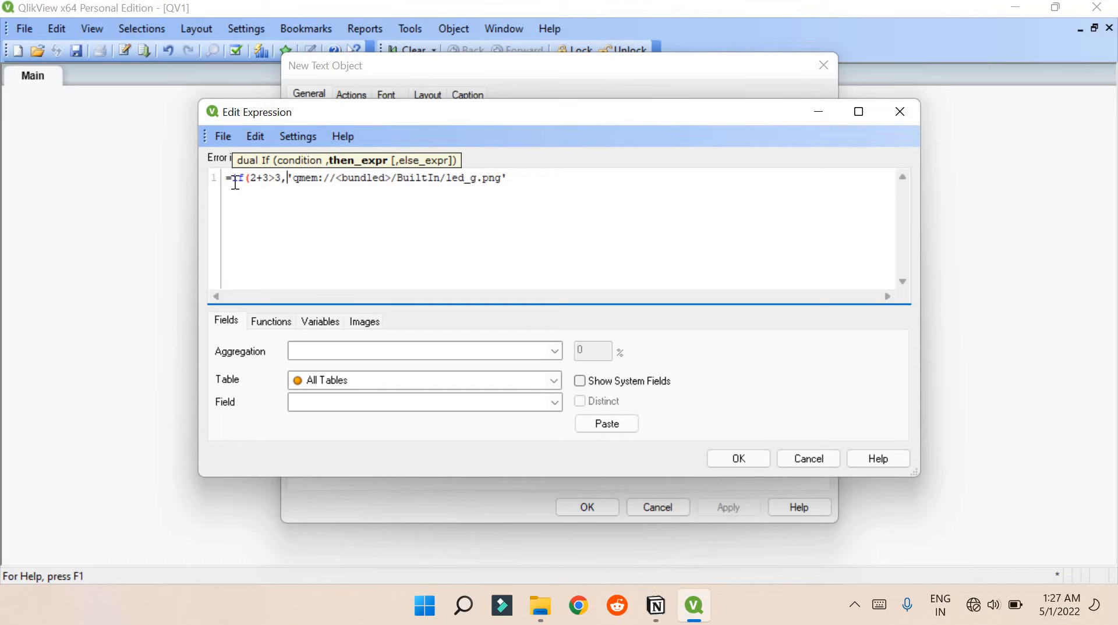
Add the same path with led_r.png as the else result, close the if function, and accept the expression.
{"action": "left_click", "coordinate": [534, 177]}
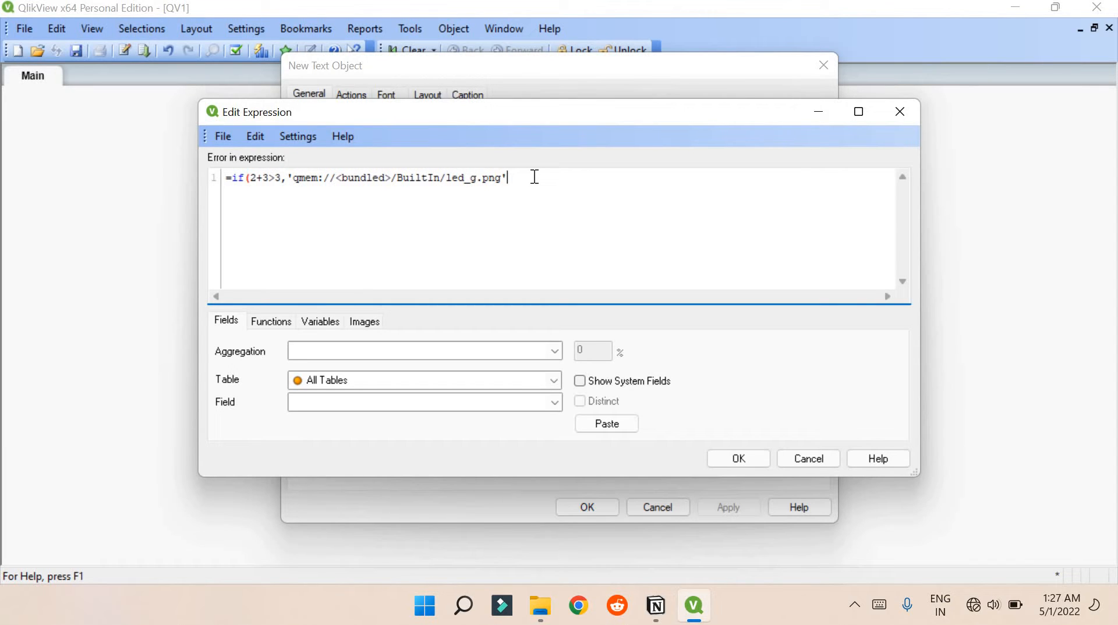
{"action": "type", "text": ","}
{"action": "key", "text": "ctrl+v"}
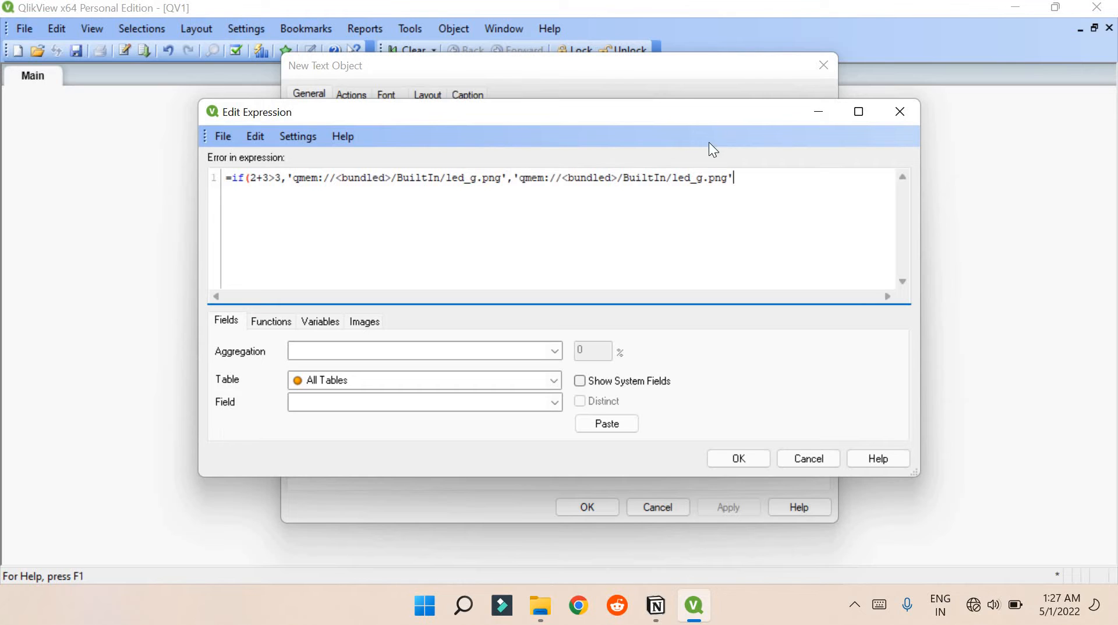
{"action": "left_click", "coordinate": [708, 178]}
{"action": "key", "text": "BackSpace"}
{"action": "type", "text": "r"}
{"action": "key", "text": "Right"}
{"action": "key", "text": "Right"}
{"action": "key", "text": "Right"}
{"action": "key", "text": "Right"}
{"action": "type", "text": ")"}
{"action": "left_click", "coordinate": [762, 463]}
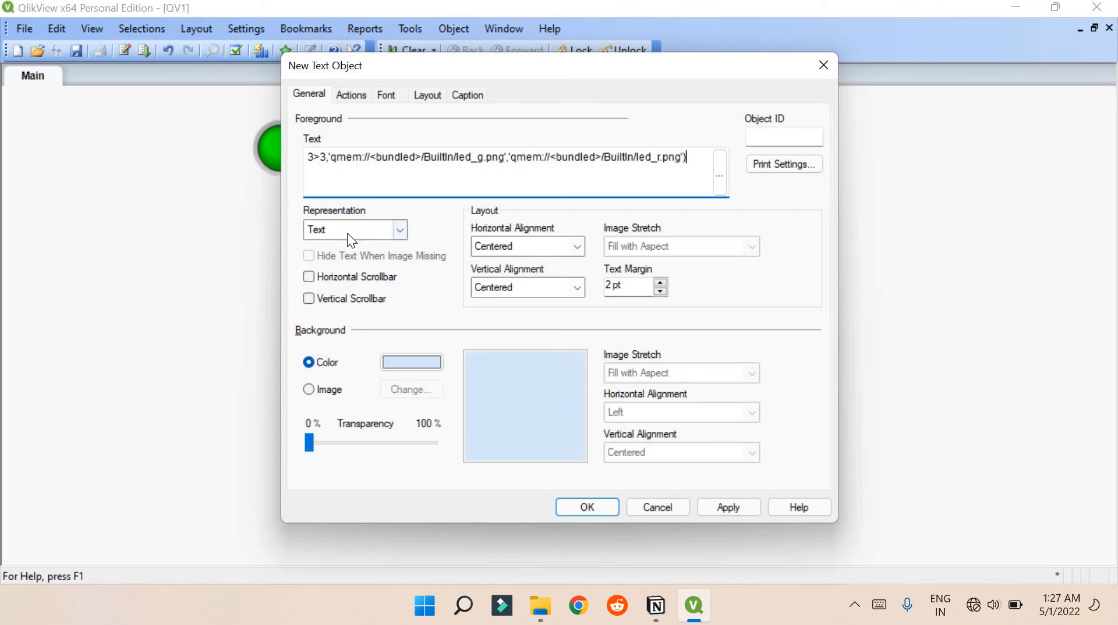
Set the text object's representation to Image with 100% background transparency and create it.
{"action": "left_click", "coordinate": [352, 233]}
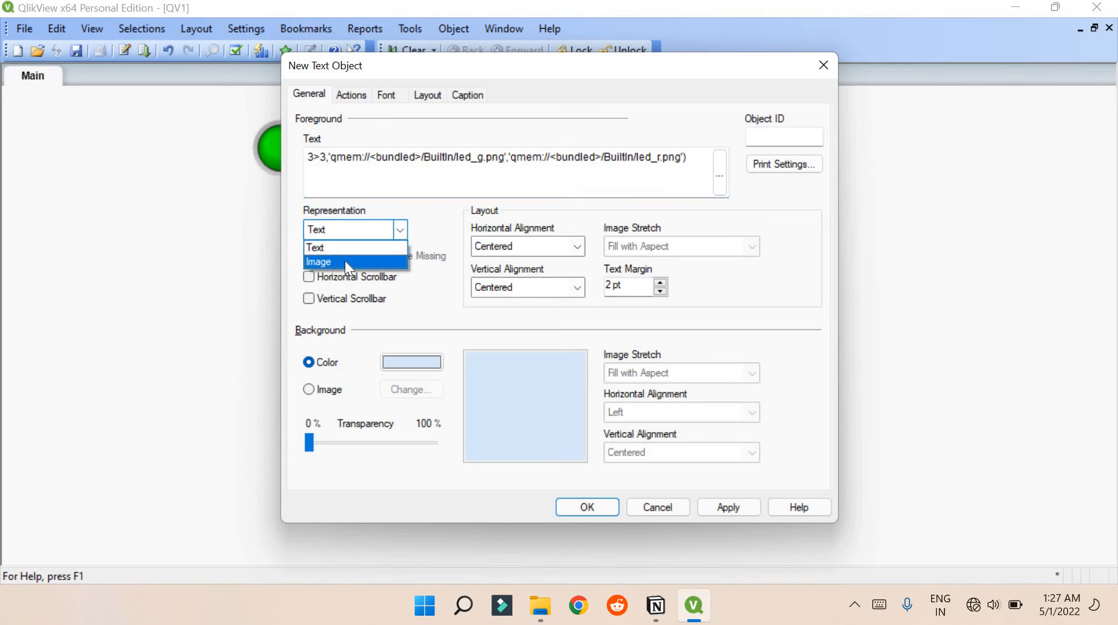
{"action": "left_click", "coordinate": [344, 259]}
{"action": "left_click_drag", "start_coordinate": [315, 440], "coordinate": [437, 450]}
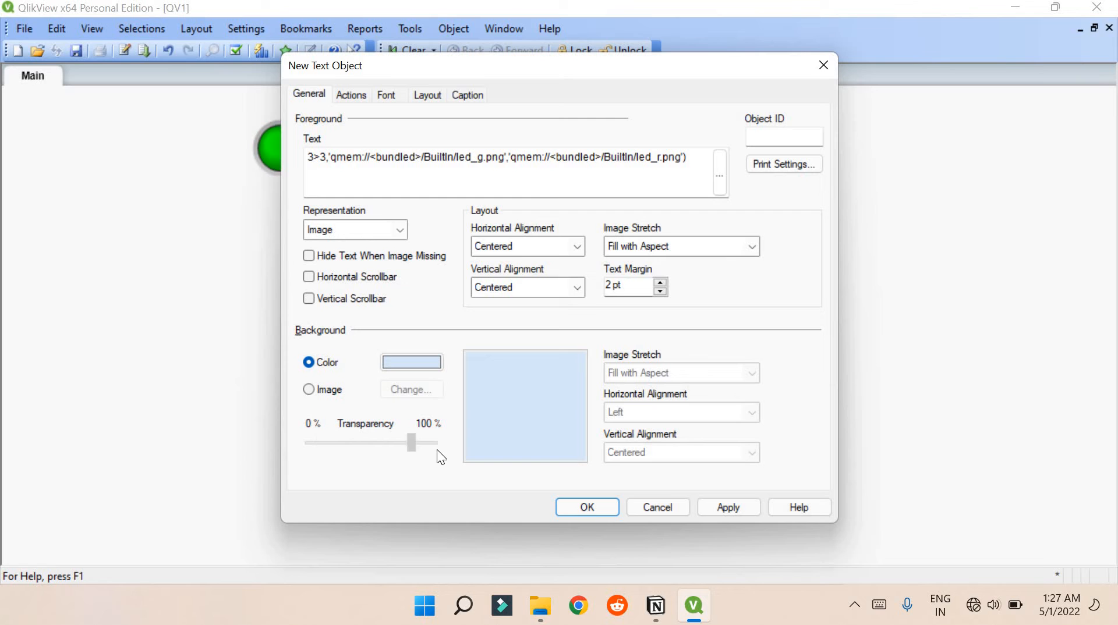
{"action": "left_click", "coordinate": [586, 509]}
Shrink the new LED object beneath the small green LED and place a copy of it beneath the red one.
{"action": "left_click_drag", "start_coordinate": [564, 390], "coordinate": [305, 361]}
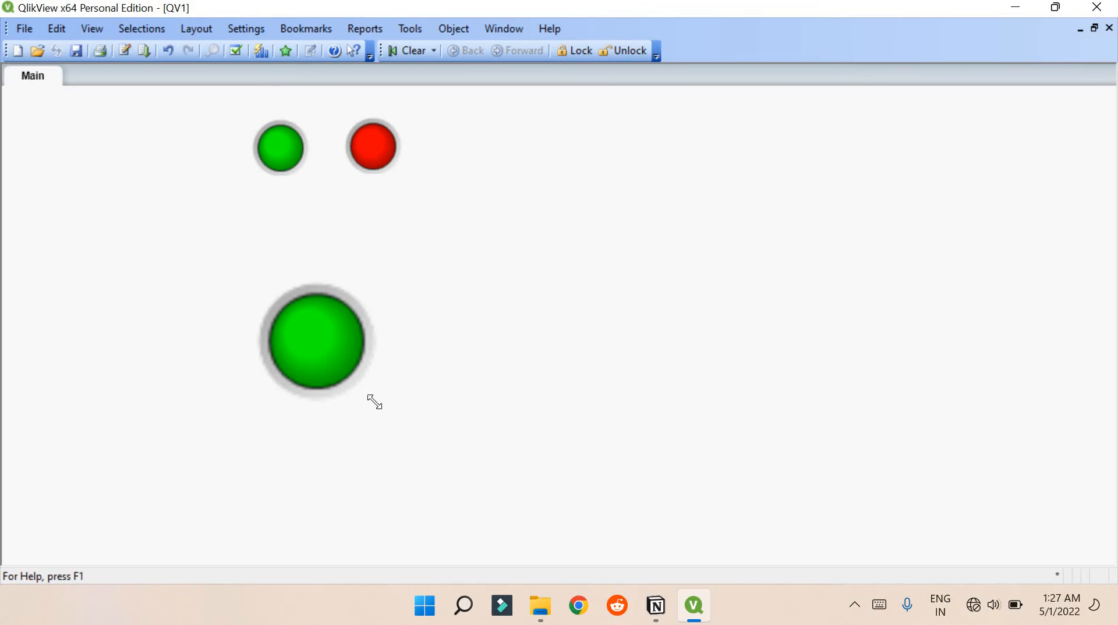
{"action": "left_click_drag", "start_coordinate": [370, 400], "coordinate": [314, 340]}
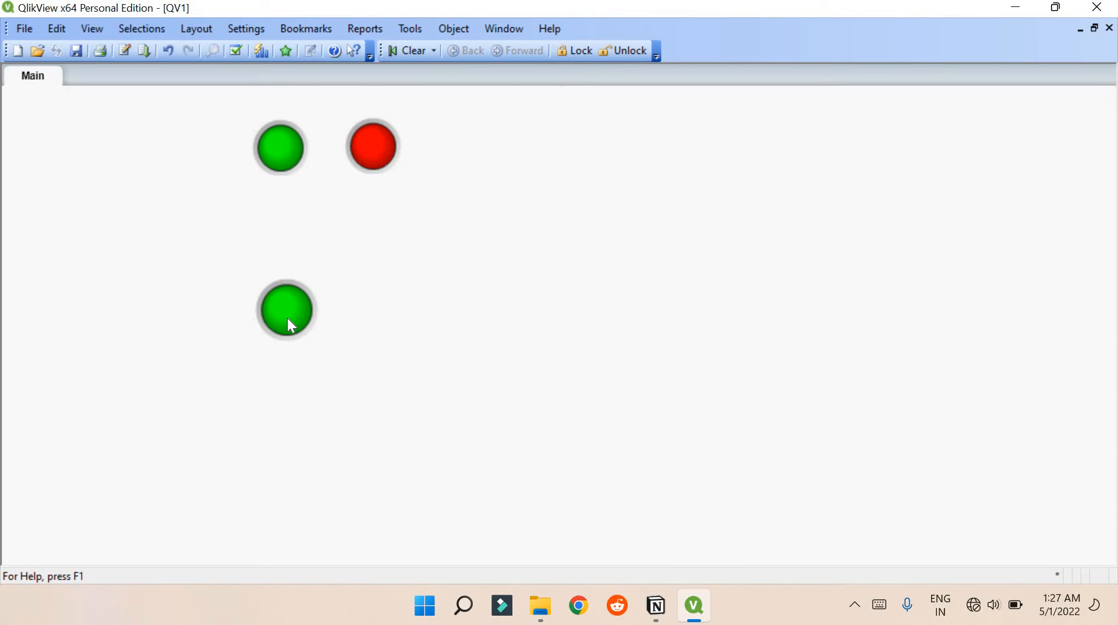
{"action": "left_click_drag", "start_coordinate": [291, 326], "coordinate": [378, 315]}
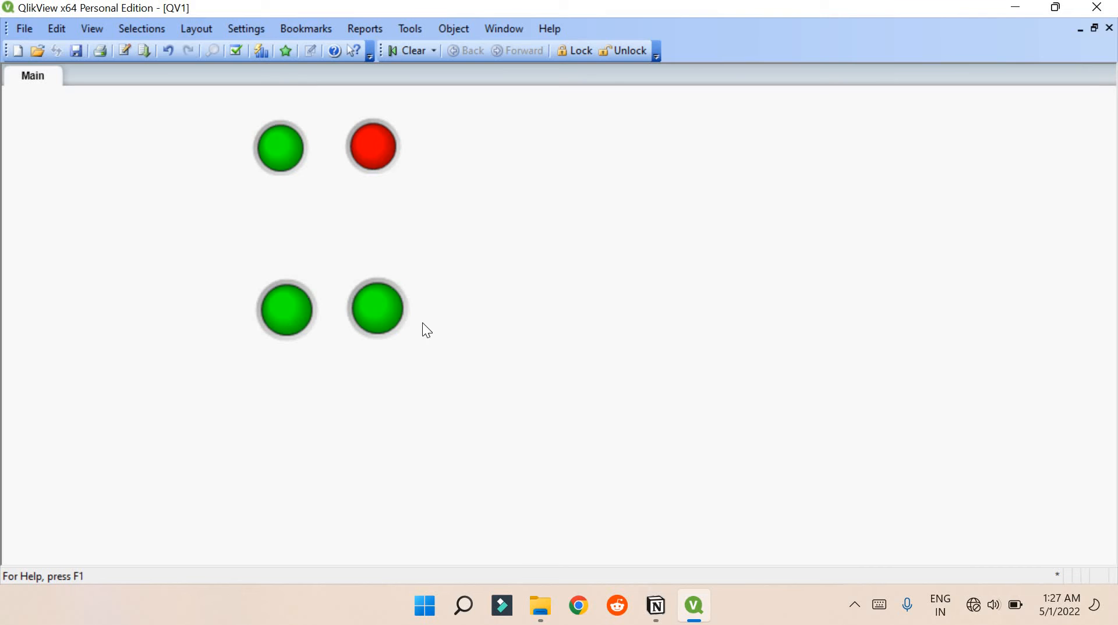
Change the condition in the copied LED's text expression to 2+3>6 and apply it.
{"action": "right_click", "coordinate": [386, 313]}
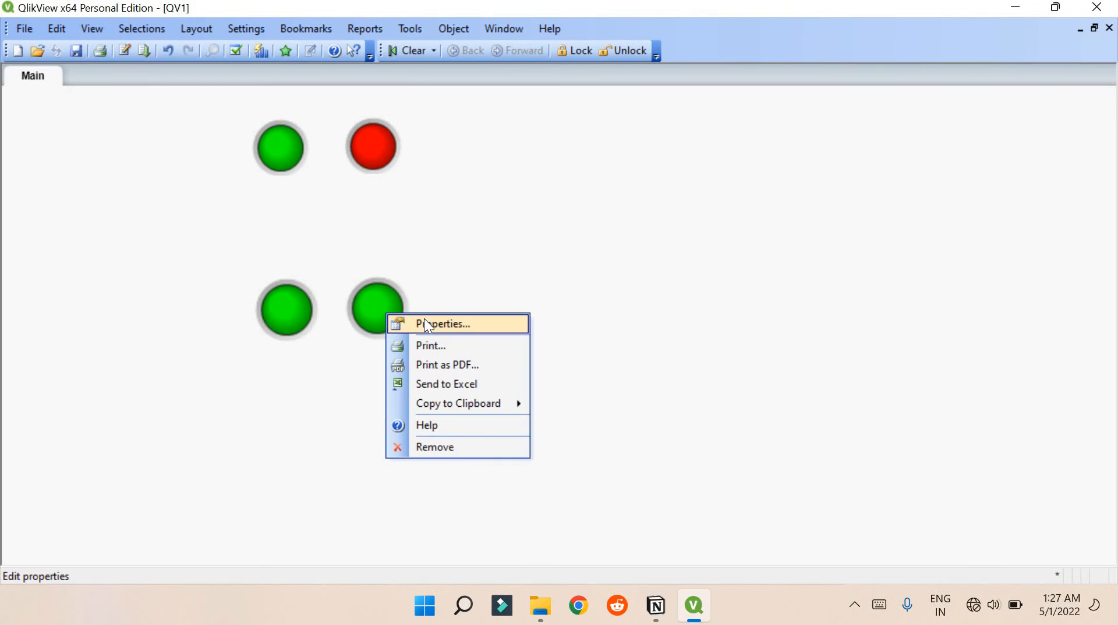
{"action": "left_click", "coordinate": [424, 321]}
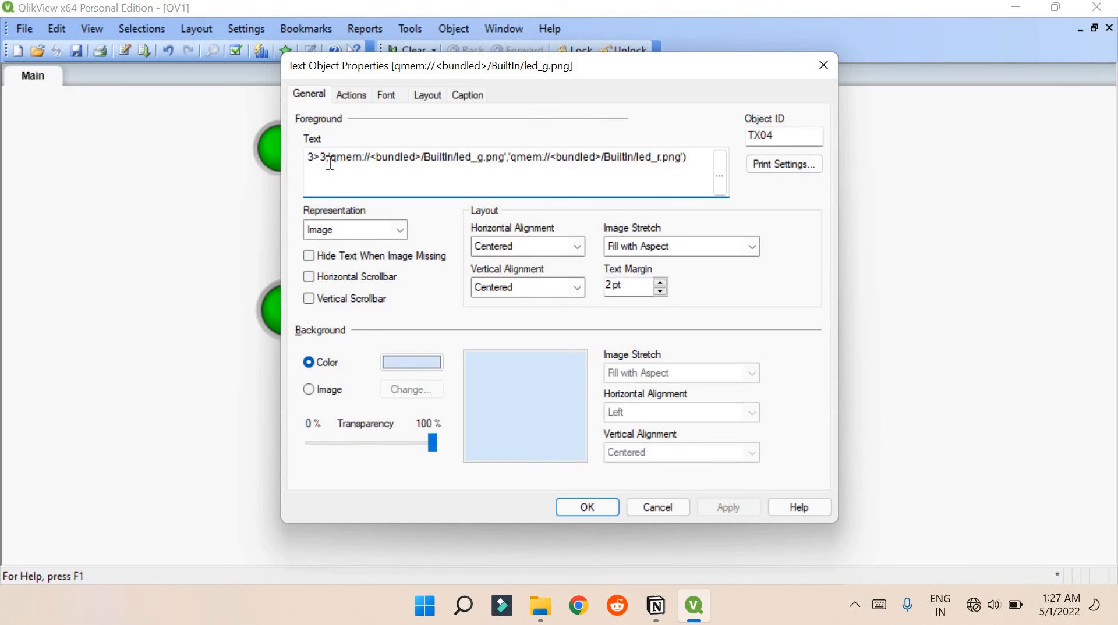
{"action": "left_click", "coordinate": [720, 175]}
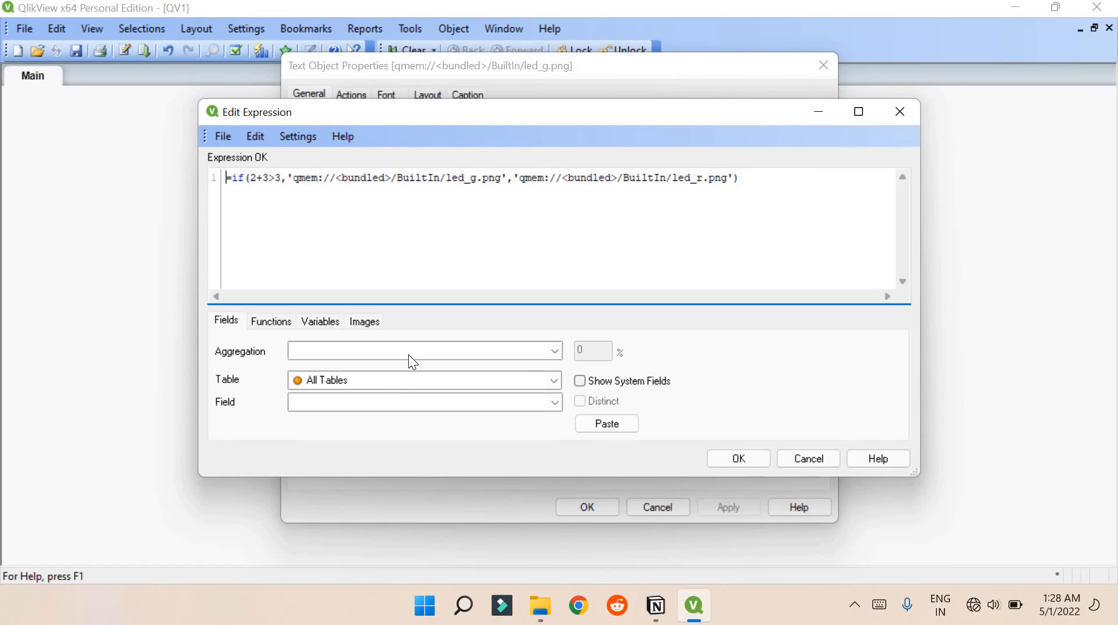
{"action": "left_click", "coordinate": [376, 318]}
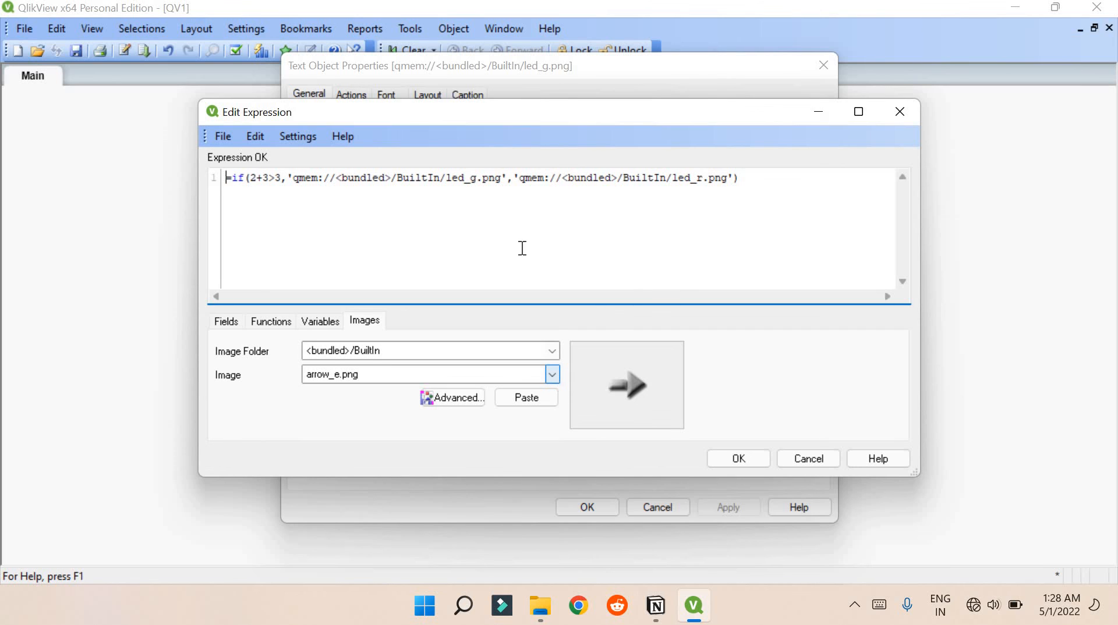
{"action": "left_click", "coordinate": [281, 177]}
{"action": "key", "text": "BackSpace"}
{"action": "type", "text": "6"}
{"action": "left_click", "coordinate": [418, 188]}
{"action": "left_click", "coordinate": [738, 460]}
{"action": "left_click", "coordinate": [600, 507]}
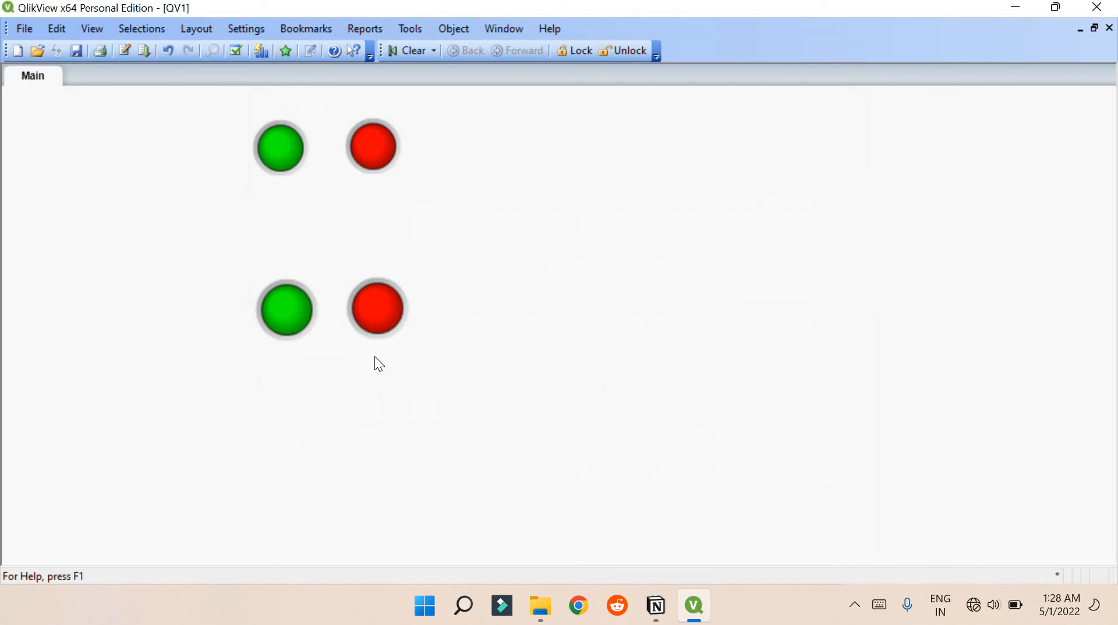